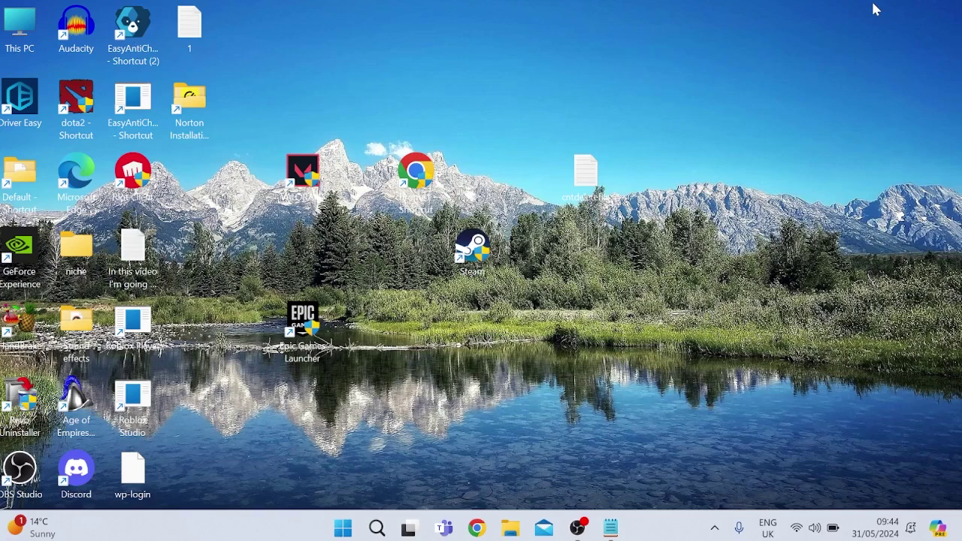
# Step: Open the Recycle Bin from search, scroll through its 131 deleted items, then close it
pyautogui.press('super')
pyautogui.write('recycle')
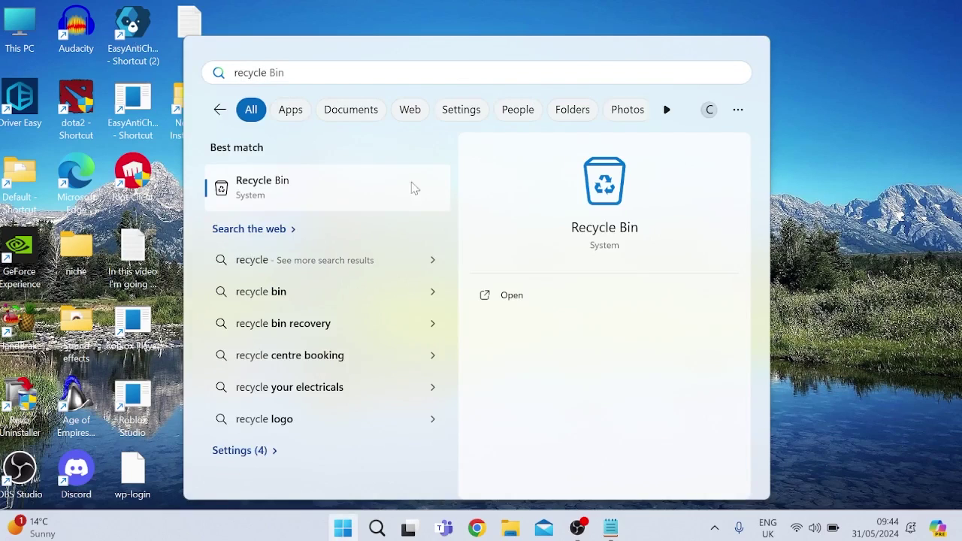
pyautogui.click(369, 198)
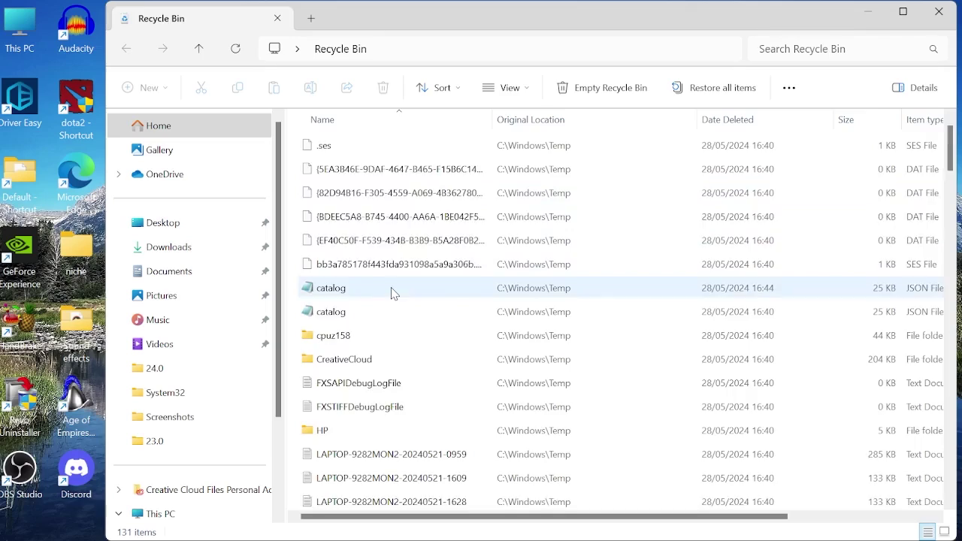
pyautogui.scroll(-2, 392, 291)
pyautogui.scroll(-12, 392, 293)
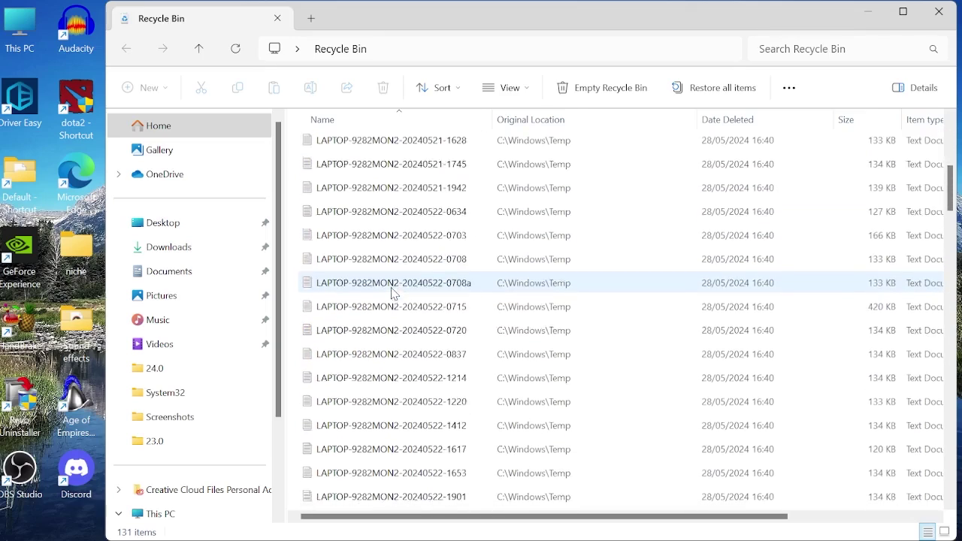
pyautogui.scroll(-8, 393, 293)
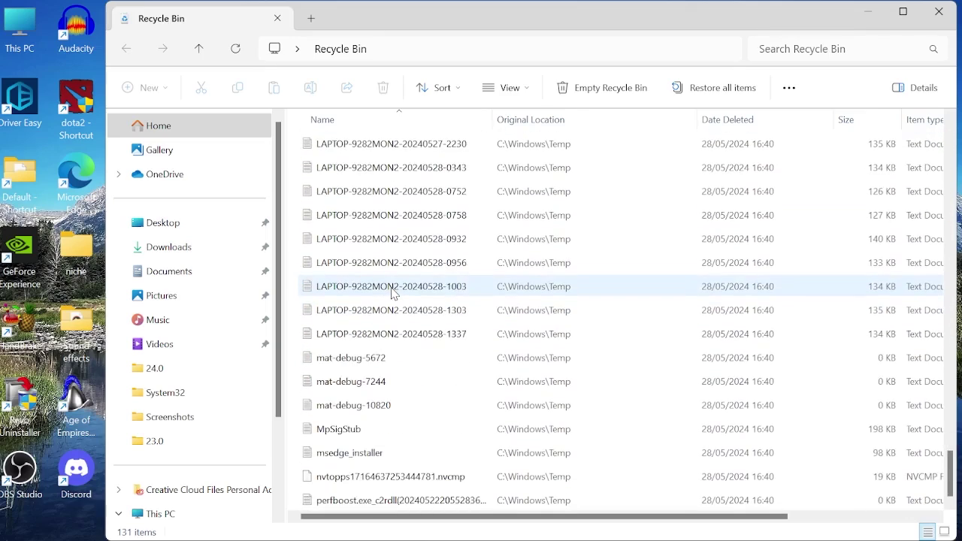
pyautogui.scroll(20, 508, 233)
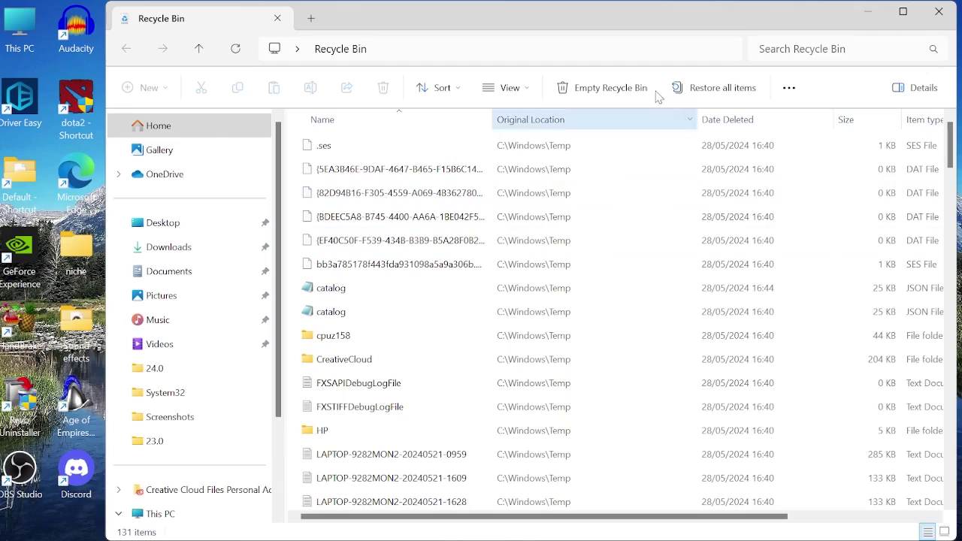
pyautogui.click(947, 15)
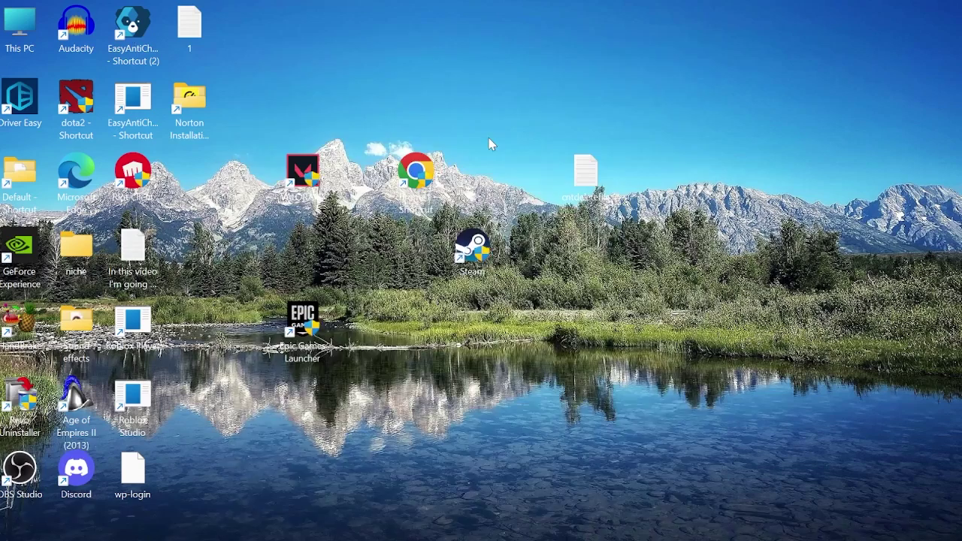
pyautogui.press('super')
pyautogui.write('control')
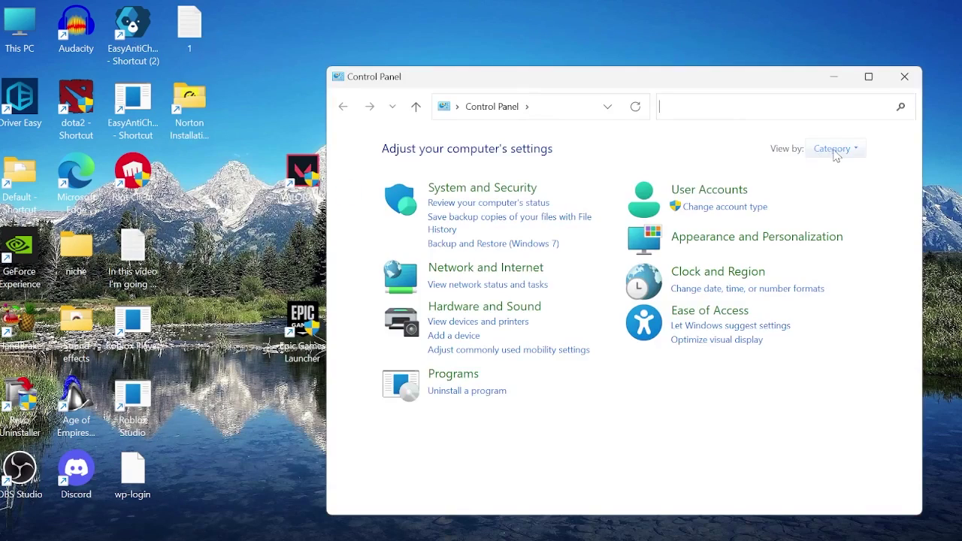
pyautogui.click(831, 148)
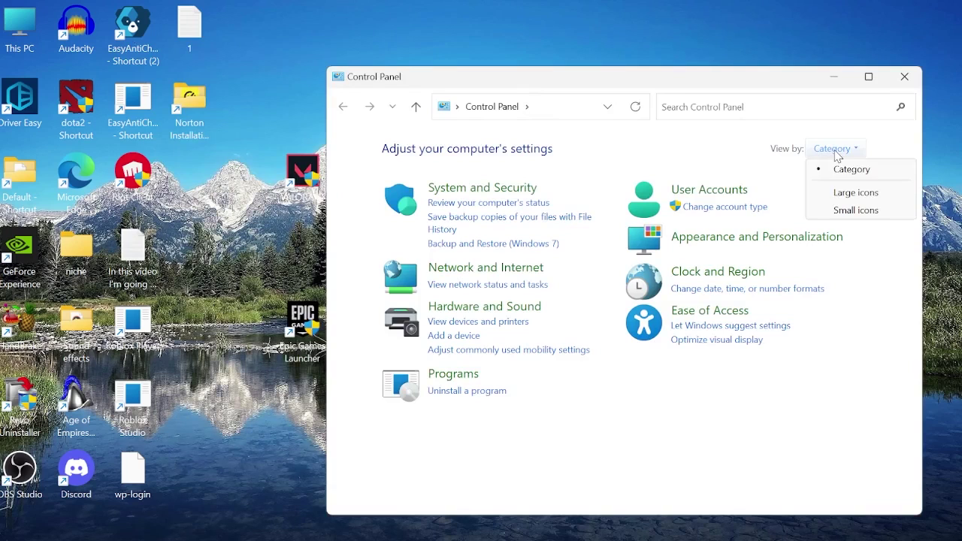
pyautogui.click(719, 155)
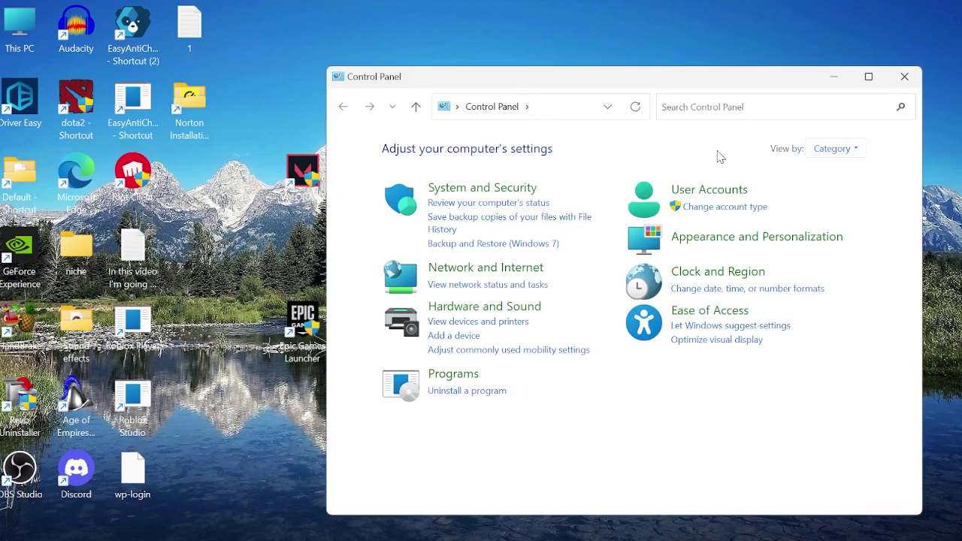
pyautogui.click(515, 195)
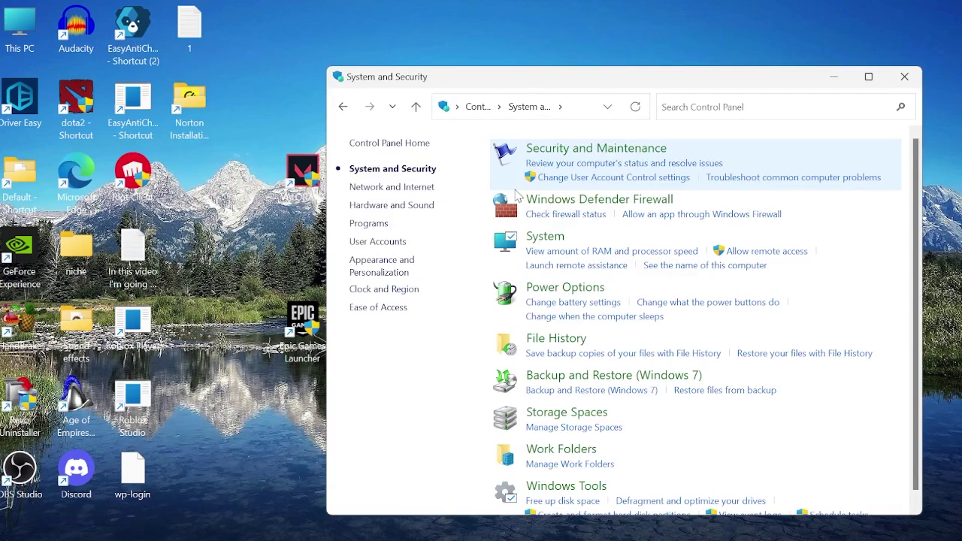
pyautogui.click(542, 342)
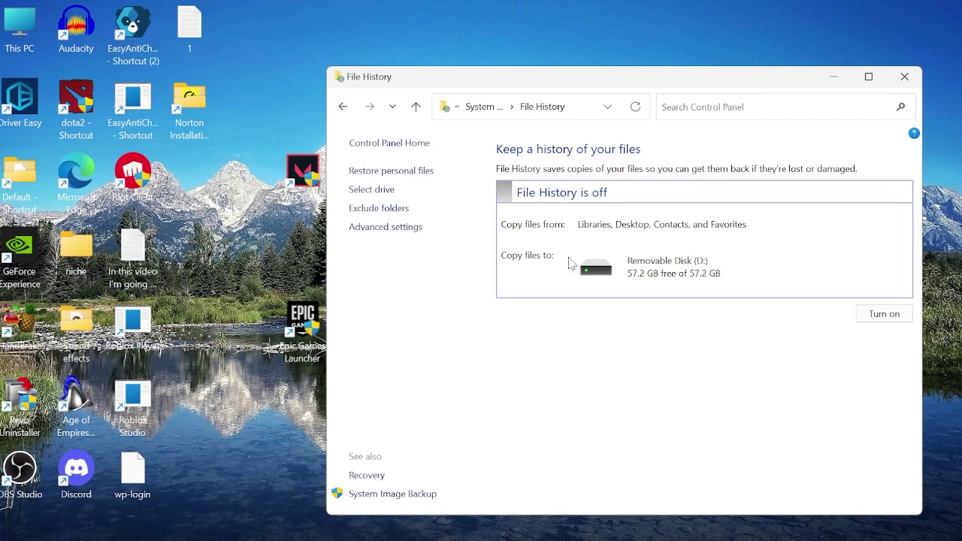
# Step: Close the File History window and launch Microsoft Store from Start search
pyautogui.click(905, 77)
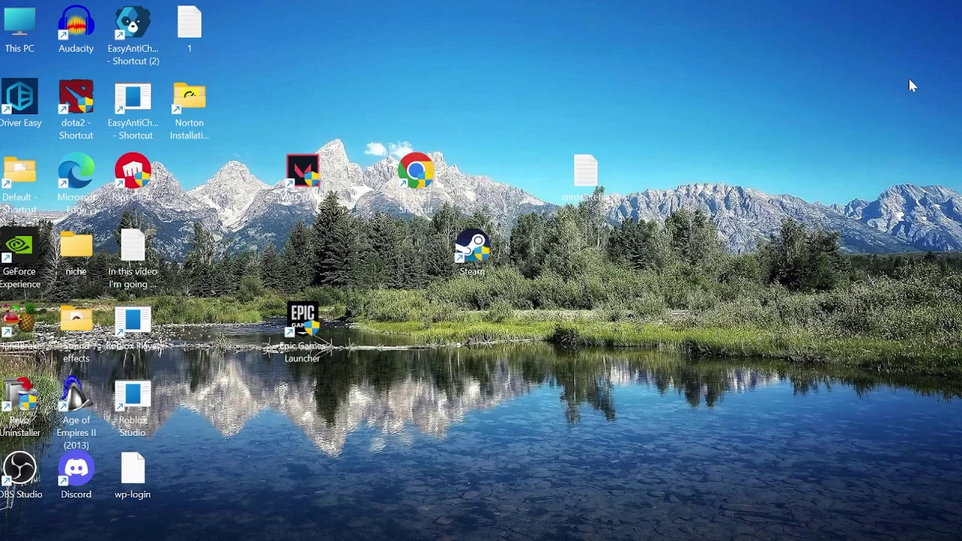
pyautogui.press('super')
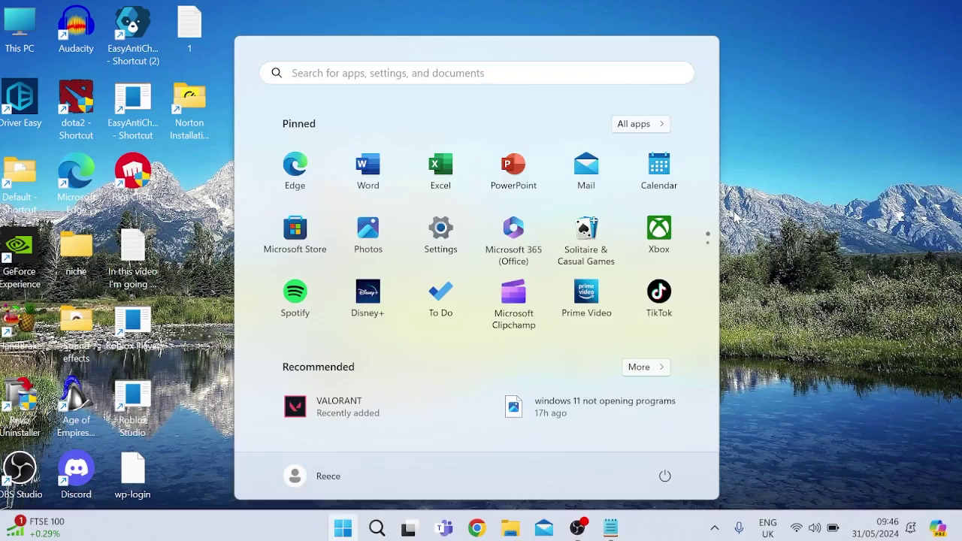
pyautogui.write('microsoft')
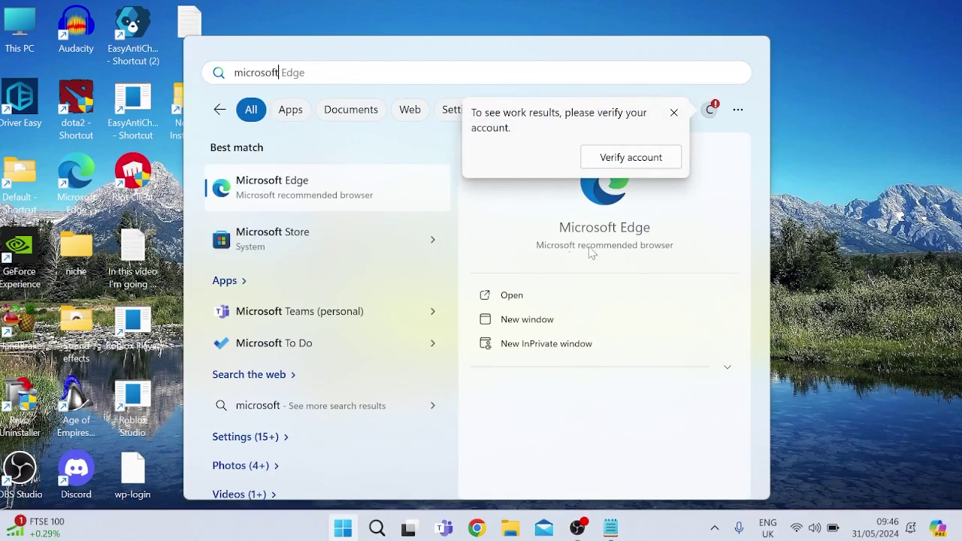
pyautogui.click(335, 239)
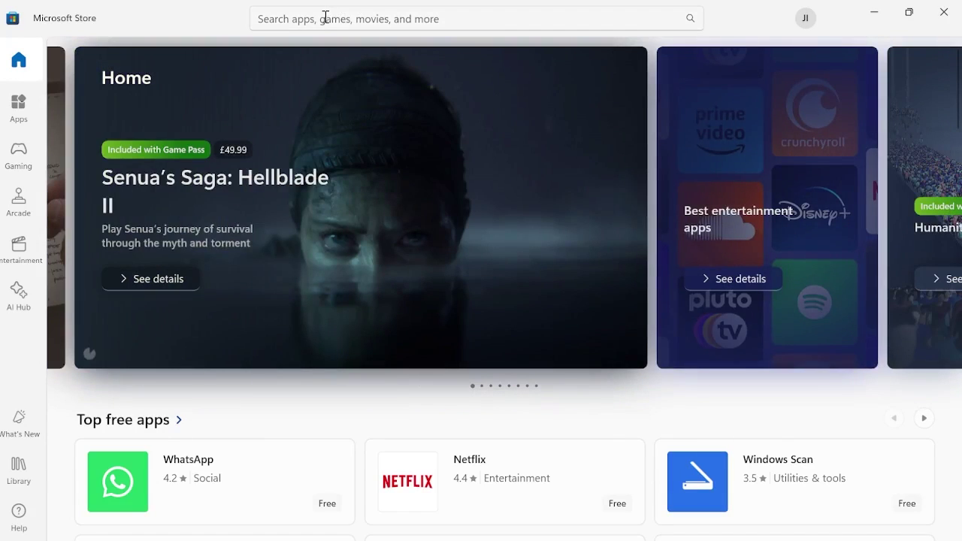
# Step: Search the Store for 'windows recovery' and install the Windows File Recovery app
pyautogui.click(324, 17)
pyautogui.write('windows')
pyautogui.press('BackSpace')
pyautogui.press('BackSpace')
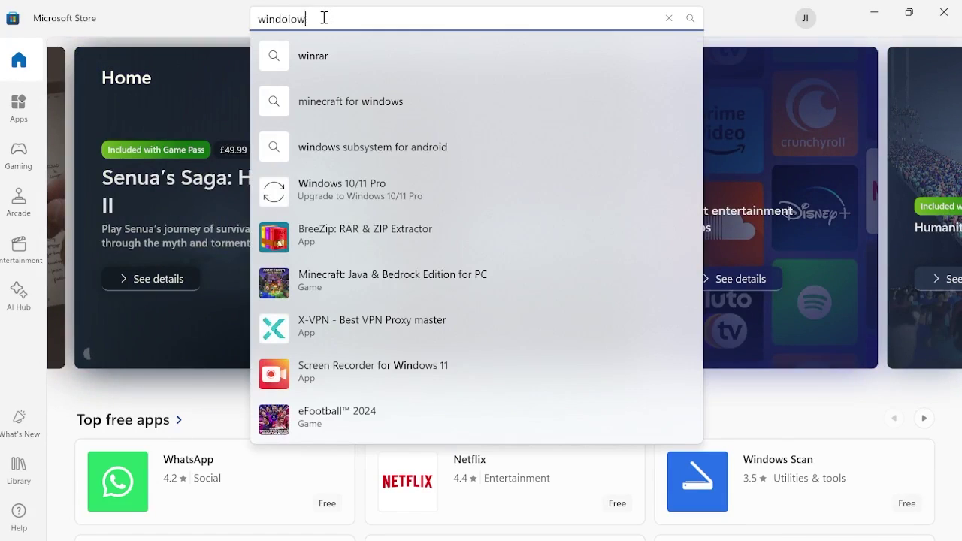
pyautogui.write('ws recovery')
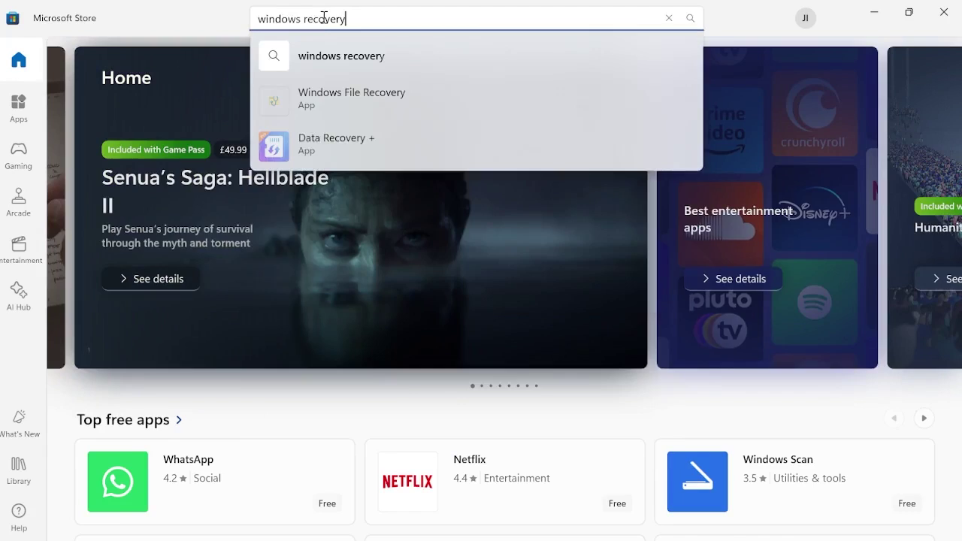
pyautogui.press('Return')
pyautogui.moveTo(799, 189)
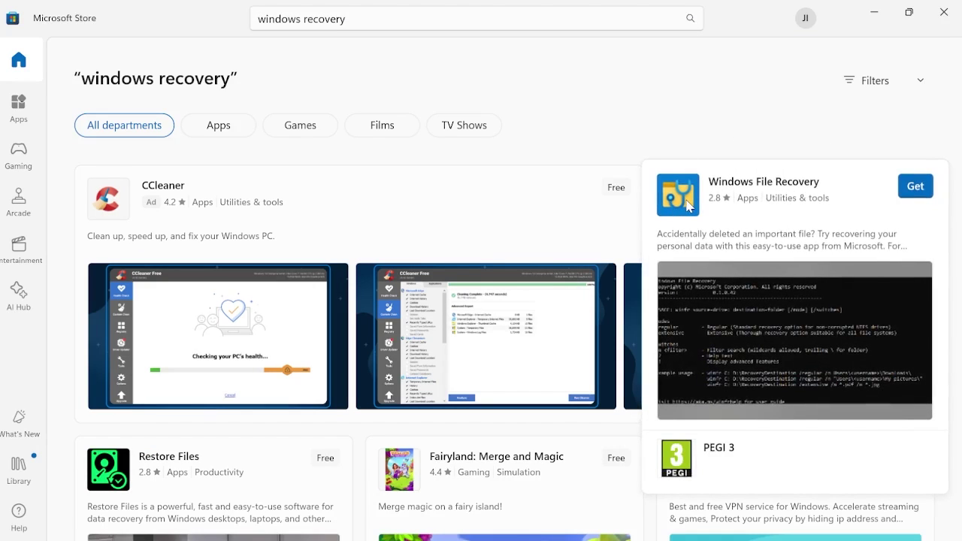
pyautogui.click(916, 188)
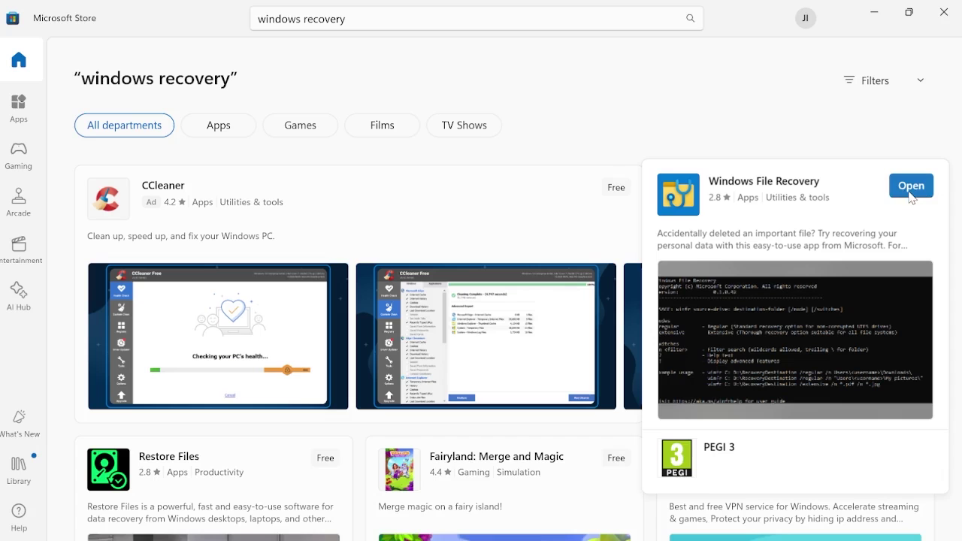
pyautogui.press('super')
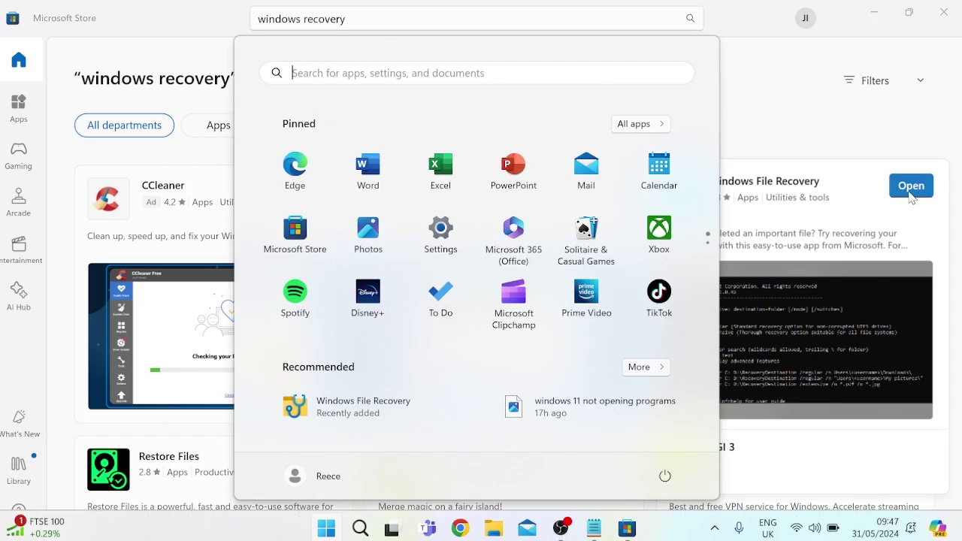
# Step: Launch Windows File Recovery from Start search as an administrator Command Prompt
pyautogui.write('windows file re')
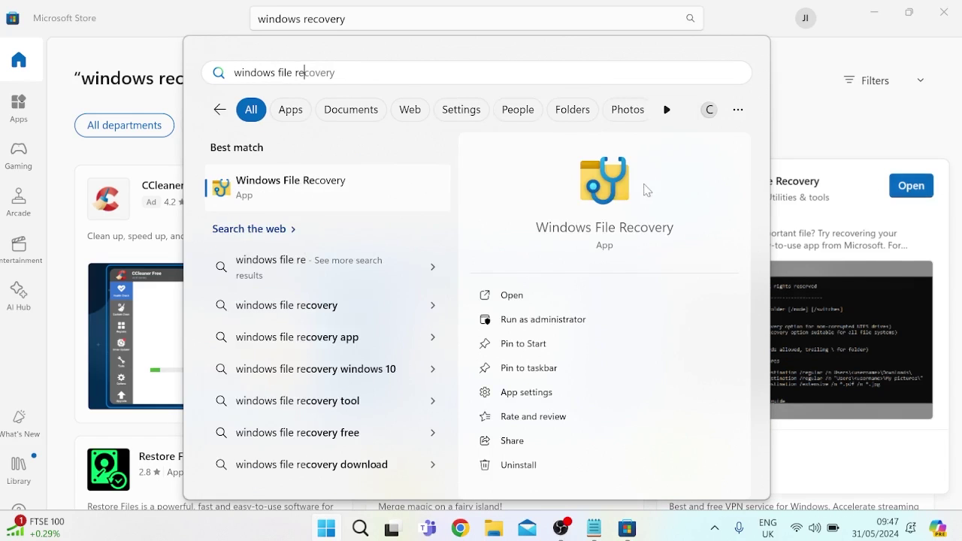
pyautogui.click(346, 193)
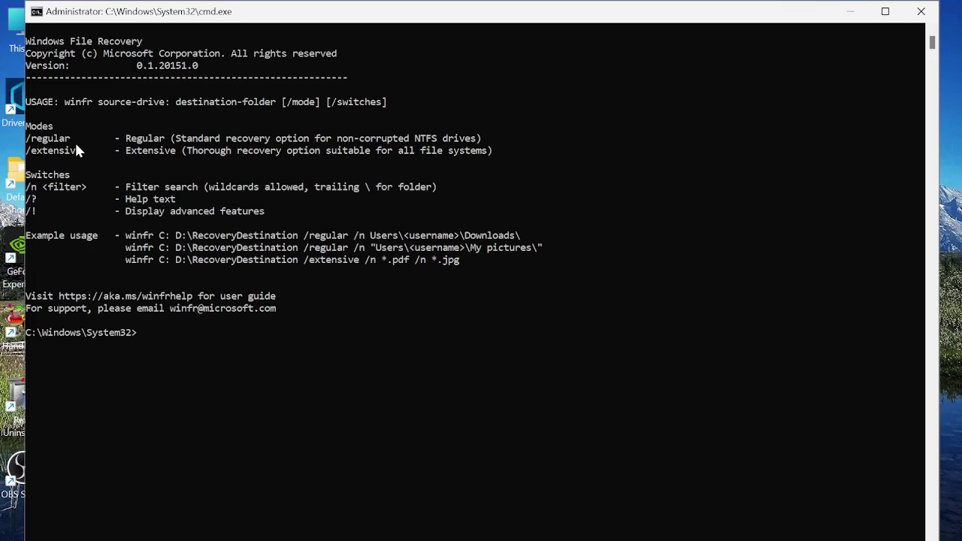
# Step: Enter the command 'winfr c: d: /regular' at the administrator prompt
pyautogui.write('winfr')
pyautogui.write('c:')
pyautogui.write('d: /regular')
# Step: Add the /n Inside\*.png filter so winfr recovers 7692 PNG files to d:\Recovery_20240531_154936
pyautogui.write('/n Photos\\')
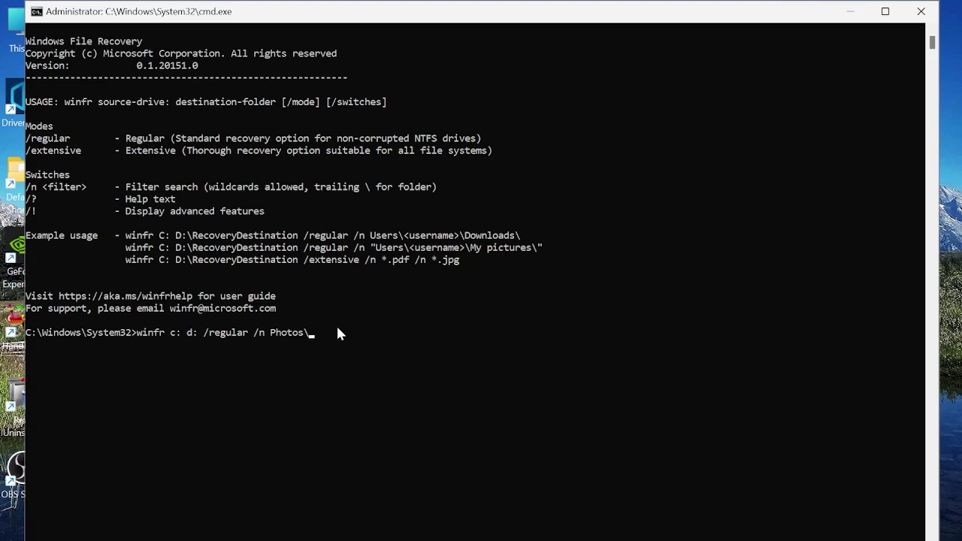
pyautogui.write('*')
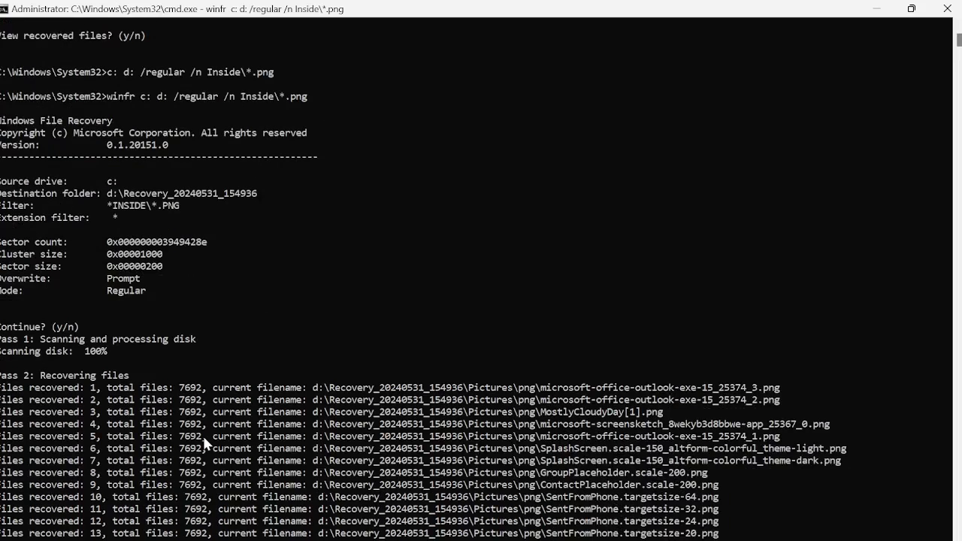
# Step: Answer 'o' to overwrite at each existing-file prompt so the PNG recovery continues
pyautogui.press('o')
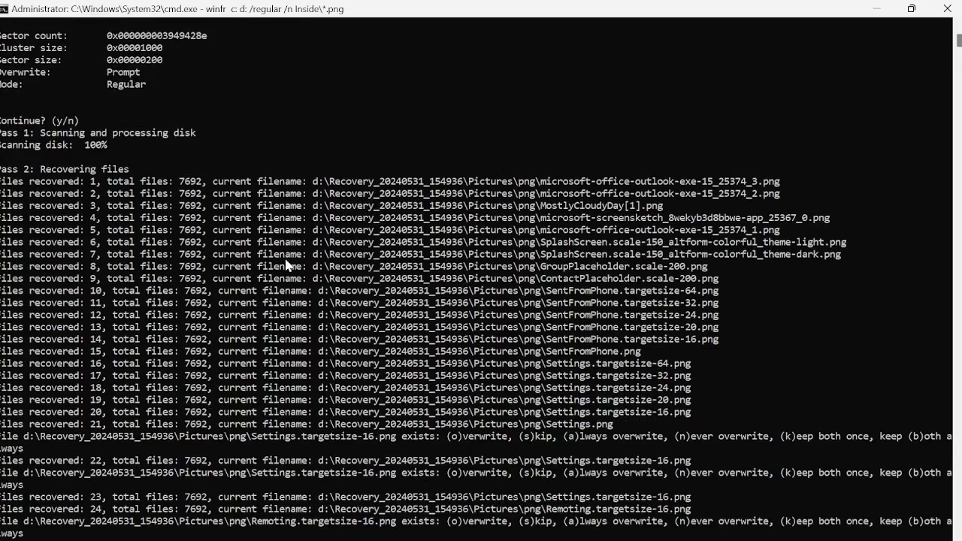
pyautogui.press('o')
pyautogui.press('o')
pyautogui.press('o')
pyautogui.press('o')
pyautogui.press('o')
pyautogui.press('o')
pyautogui.press('o')
pyautogui.press('o')
pyautogui.press('o')
pyautogui.press('o')
pyautogui.press('o')
pyautogui.press('o')
pyautogui.press('o')
pyautogui.press('o')
pyautogui.press('o')
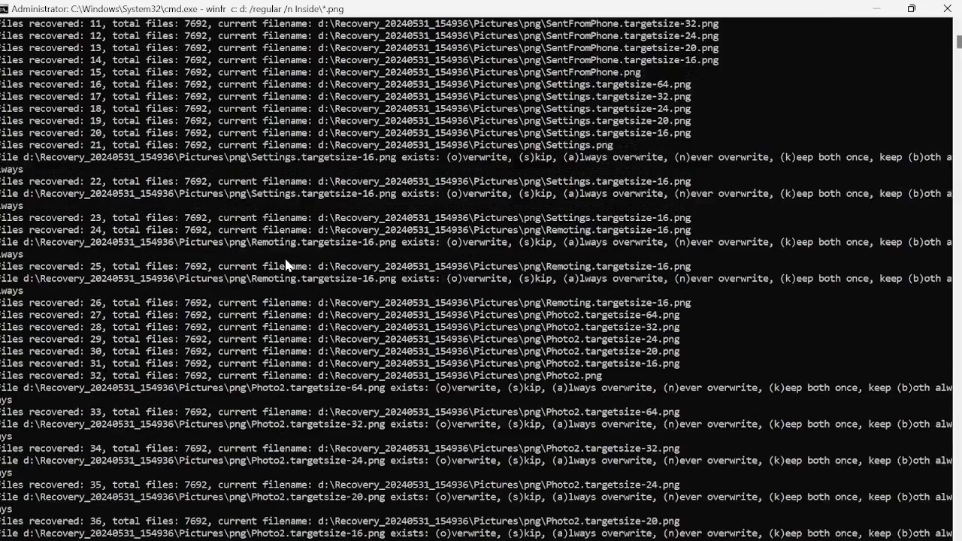
pyautogui.press('o')
pyautogui.press('o')
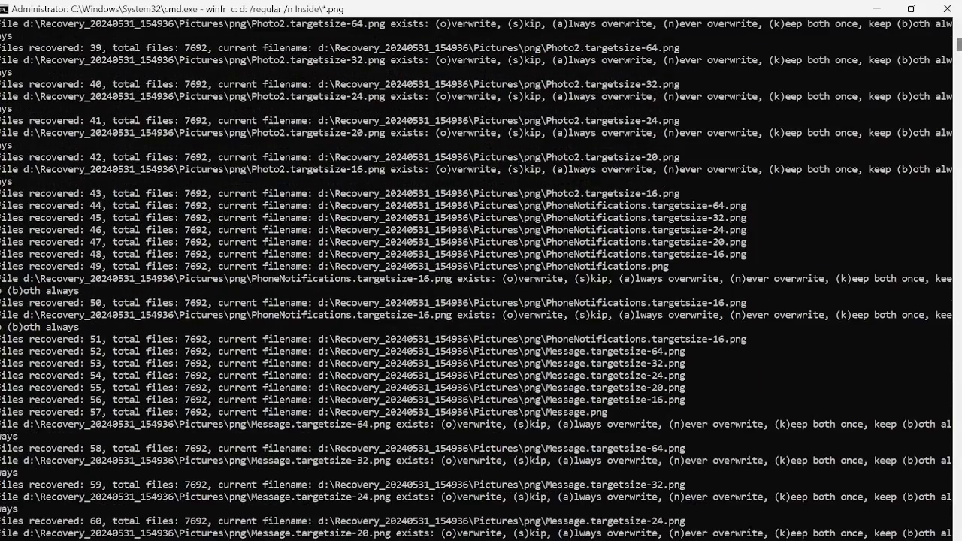
# Step: Browse USB Drive (D:) into a Recovery folder's Documents subfolder, then close the command prompt
pyautogui.click(479, 530)
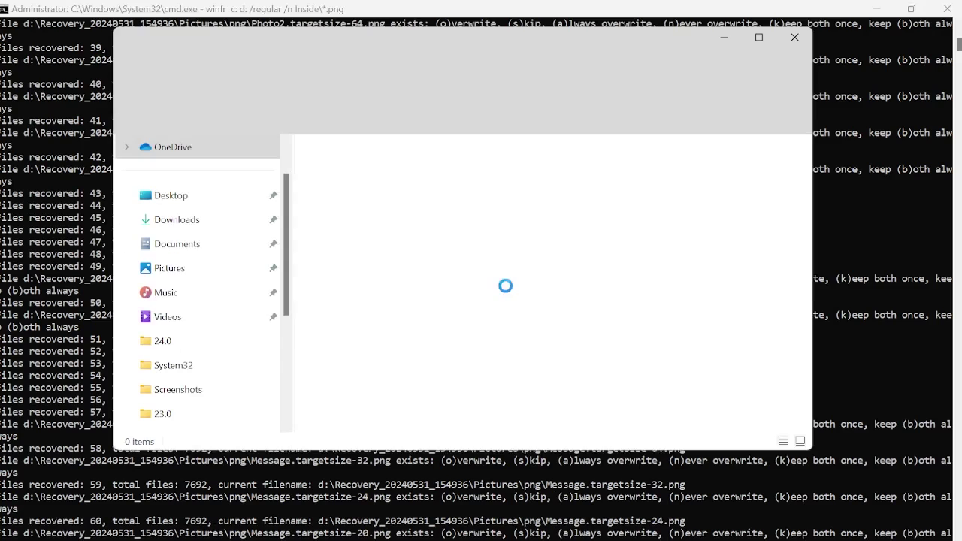
pyautogui.scroll(-2, 240, 304)
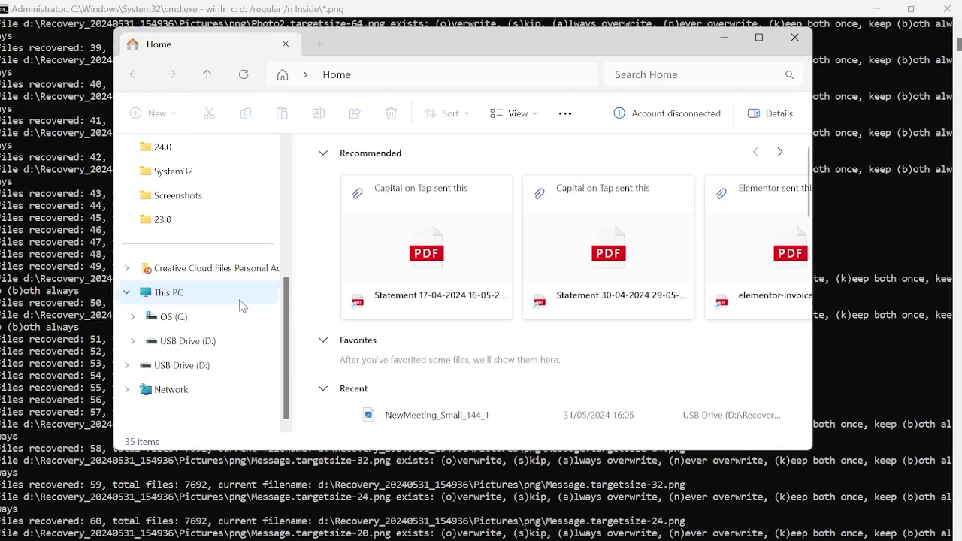
pyautogui.click(180, 342)
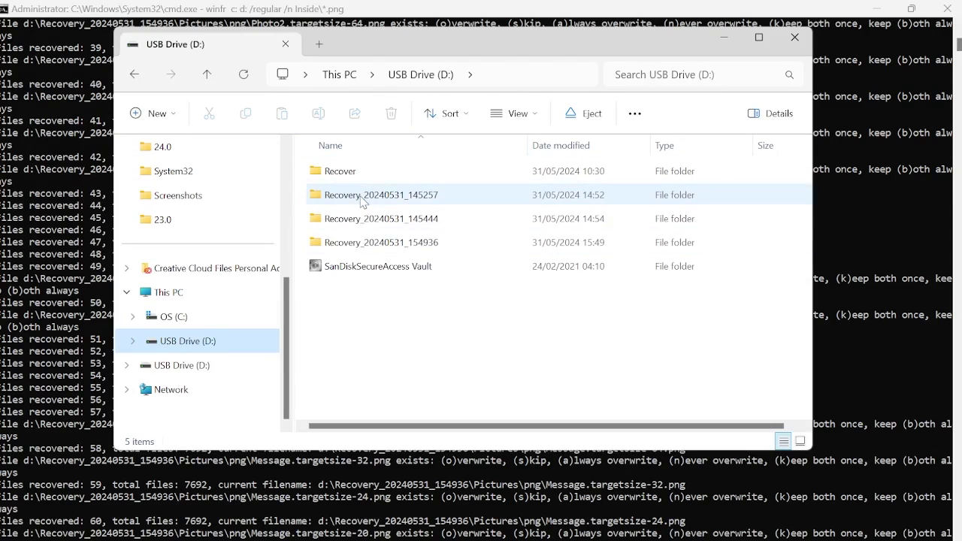
pyautogui.doubleClick(376, 224)
pyautogui.doubleClick(365, 180)
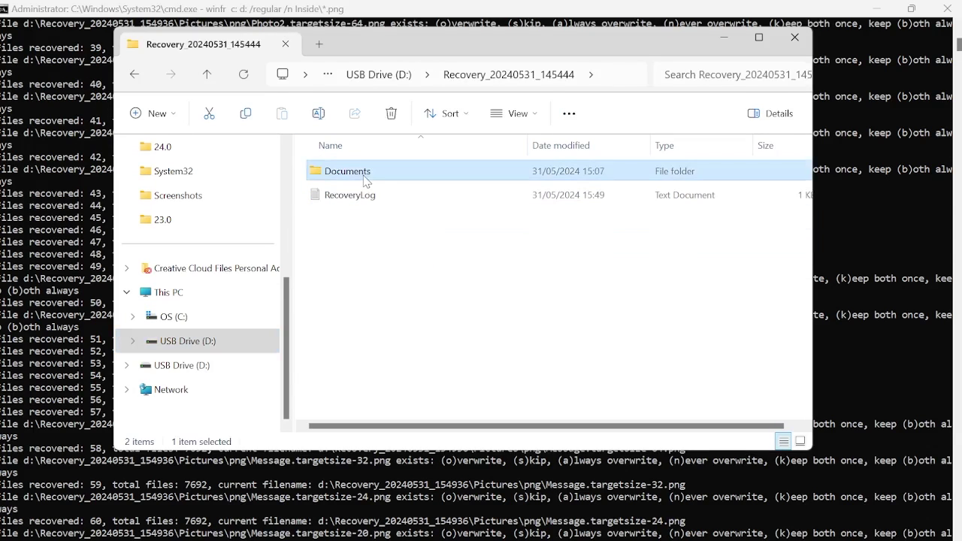
pyautogui.doubleClick(349, 181)
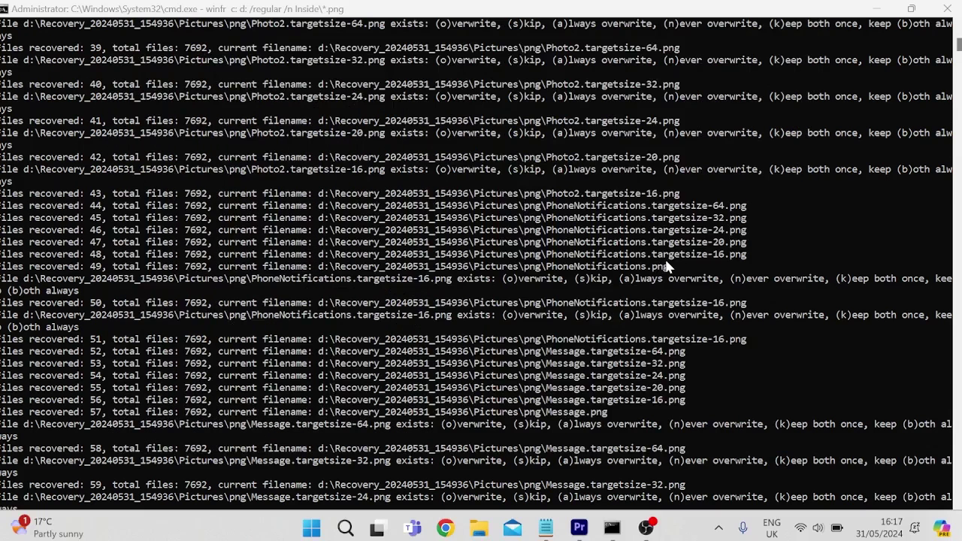
pyautogui.click(949, 8)
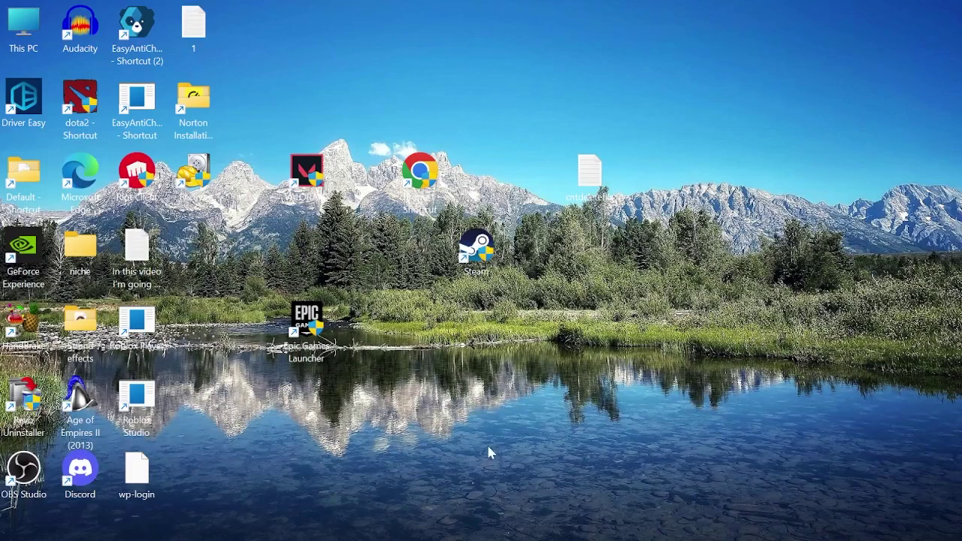
pyautogui.moveTo(487, 537)
pyautogui.click(445, 528)
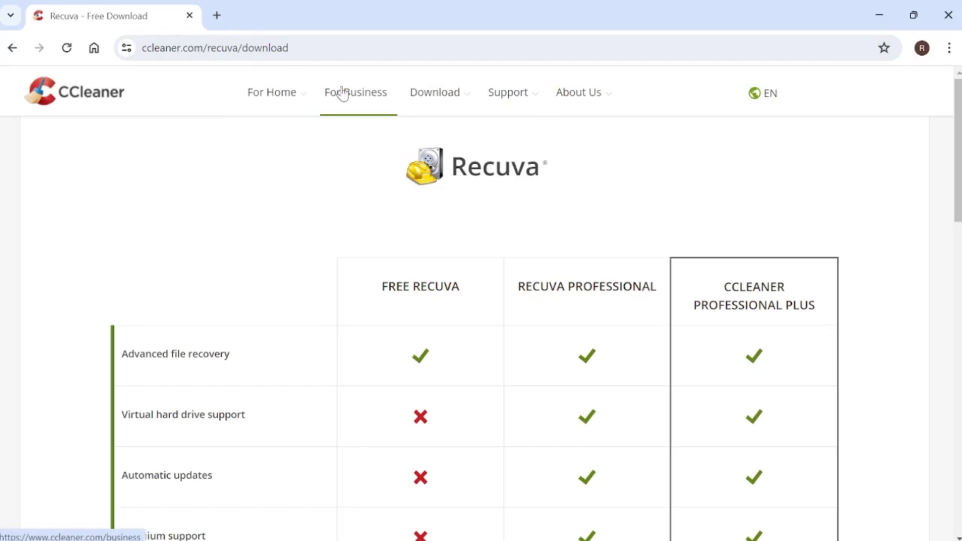
pyautogui.moveTo(272, 93)
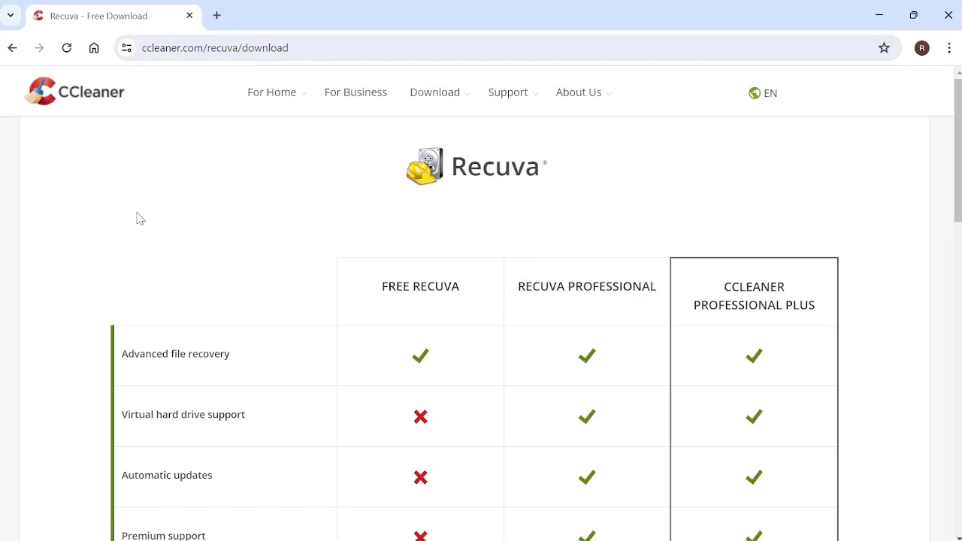
pyautogui.scroll(-3, 135, 217)
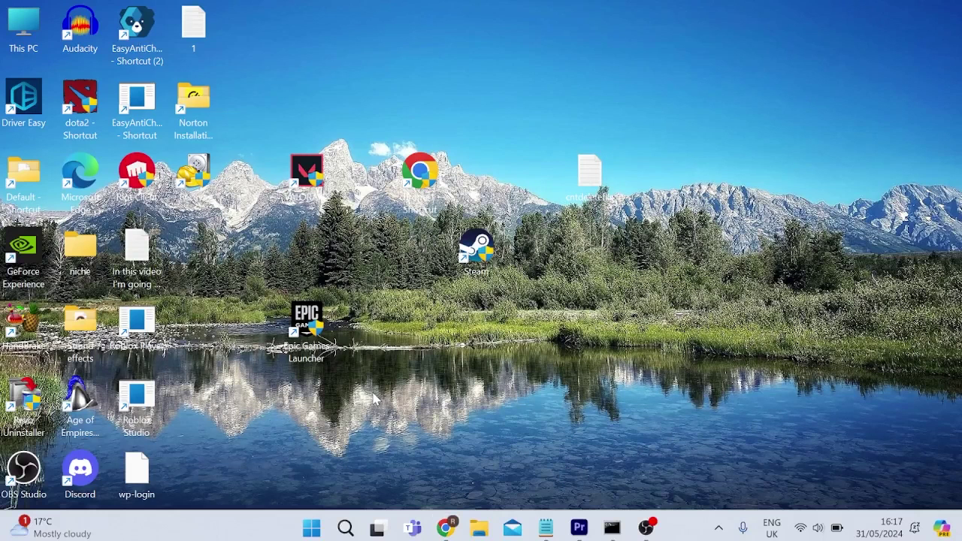
# Step: Launch Recuva from Start search and move past the wizard's welcome page
pyautogui.click(307, 531)
pyautogui.write('recuva')
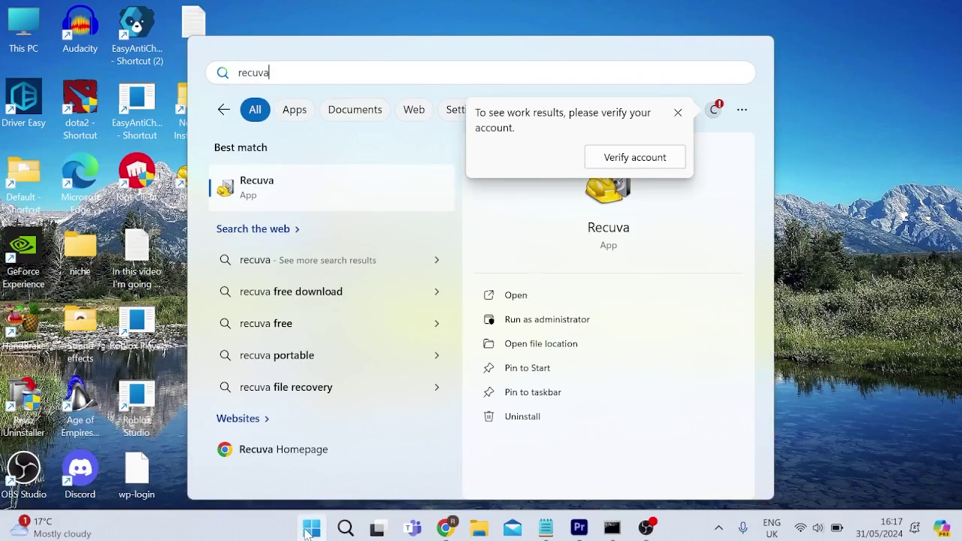
pyautogui.press('Return')
pyautogui.click(560, 422)
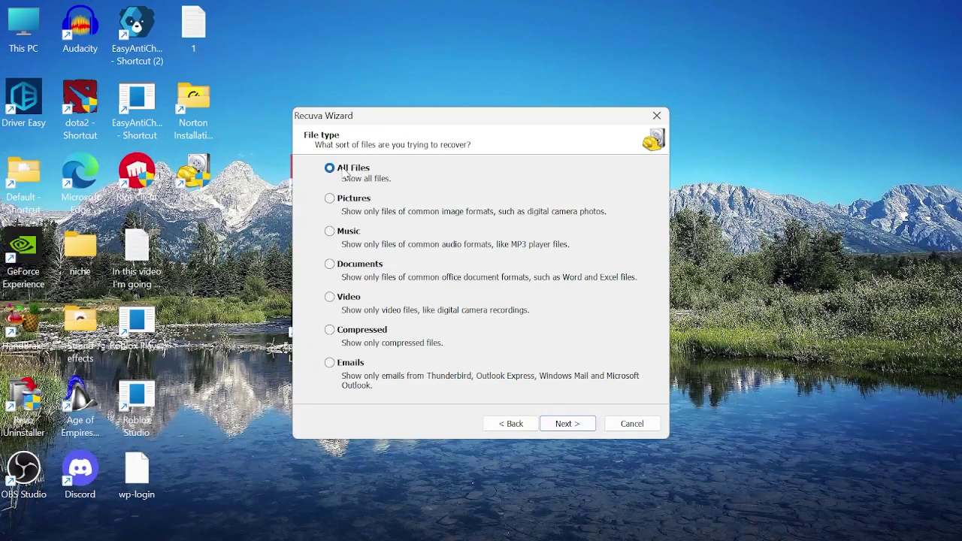
# Step: Choose All Files as the file type and 'I'm not sure' as the location
pyautogui.click(335, 202)
pyautogui.click(329, 264)
pyautogui.click(330, 167)
pyautogui.click(571, 424)
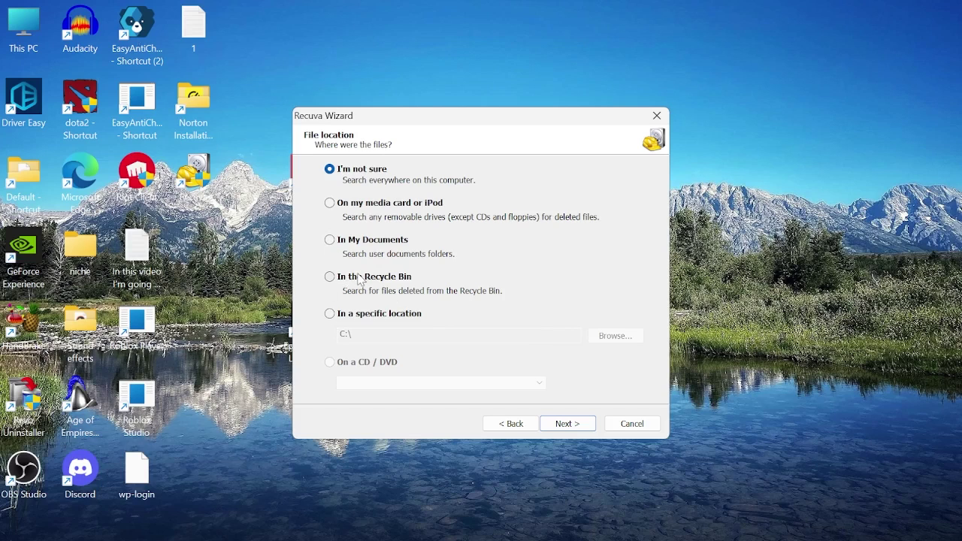
pyautogui.click(339, 316)
pyautogui.click(329, 170)
pyautogui.click(567, 423)
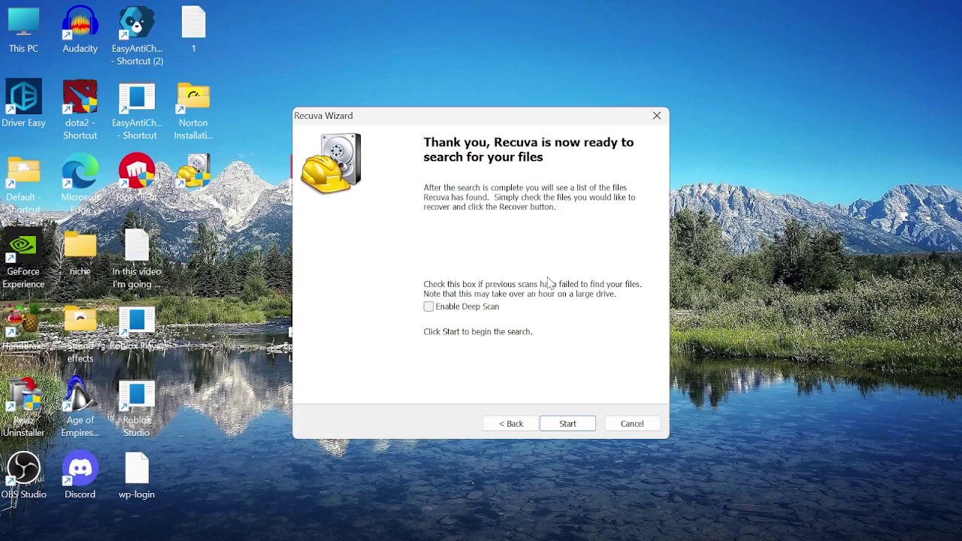
# Step: Start the Recuva scan and scroll through the 343,399 found files and their recoverability states
pyautogui.click(569, 424)
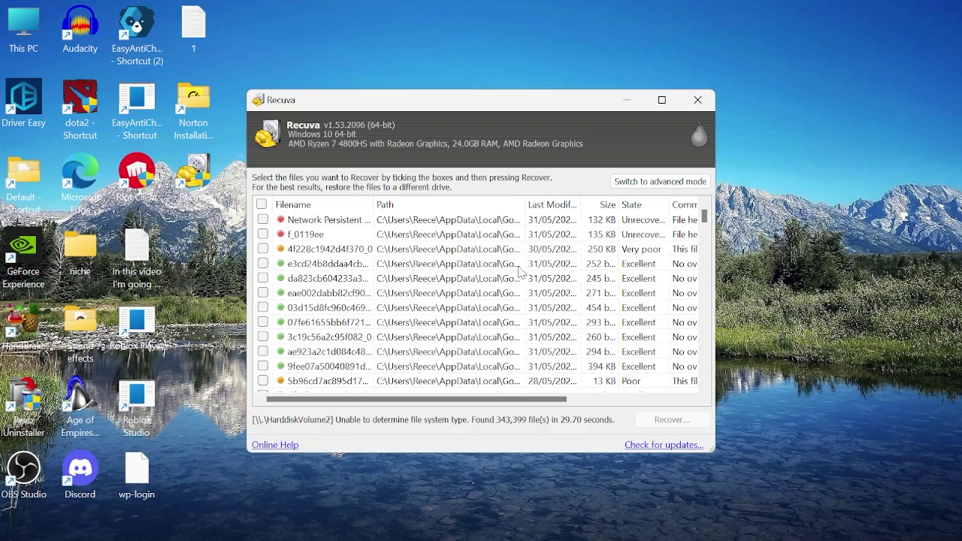
pyautogui.scroll(-5, 451, 315)
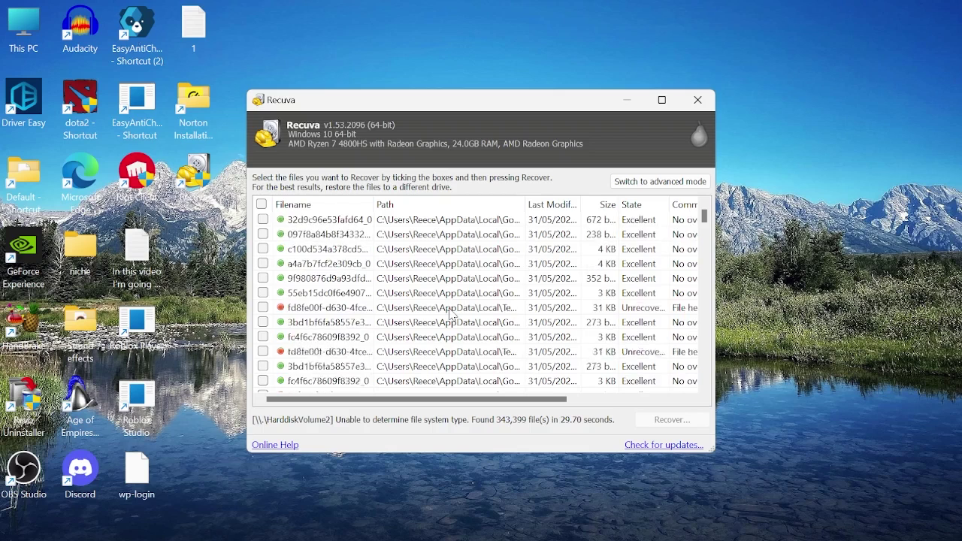
pyautogui.scroll(-10, 451, 315)
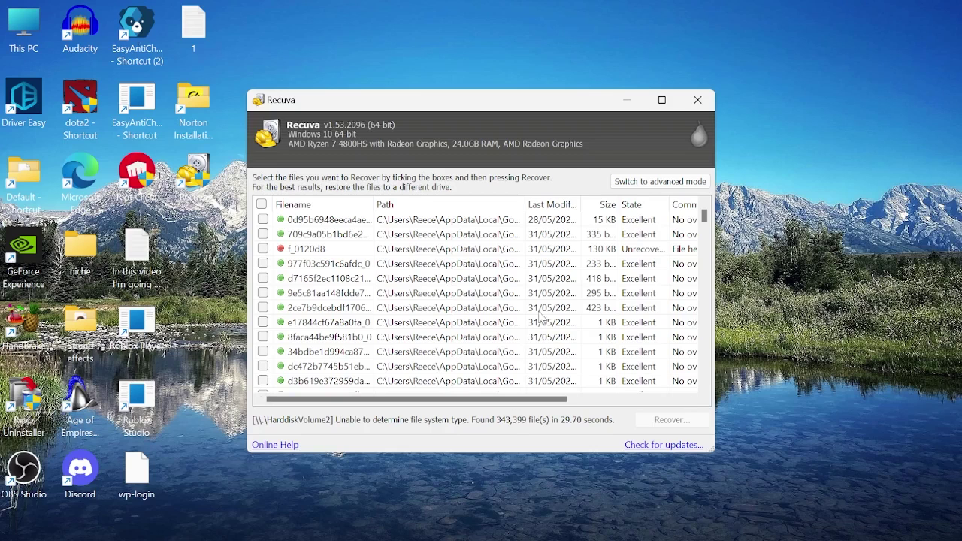
pyautogui.scroll(-1, 485, 292)
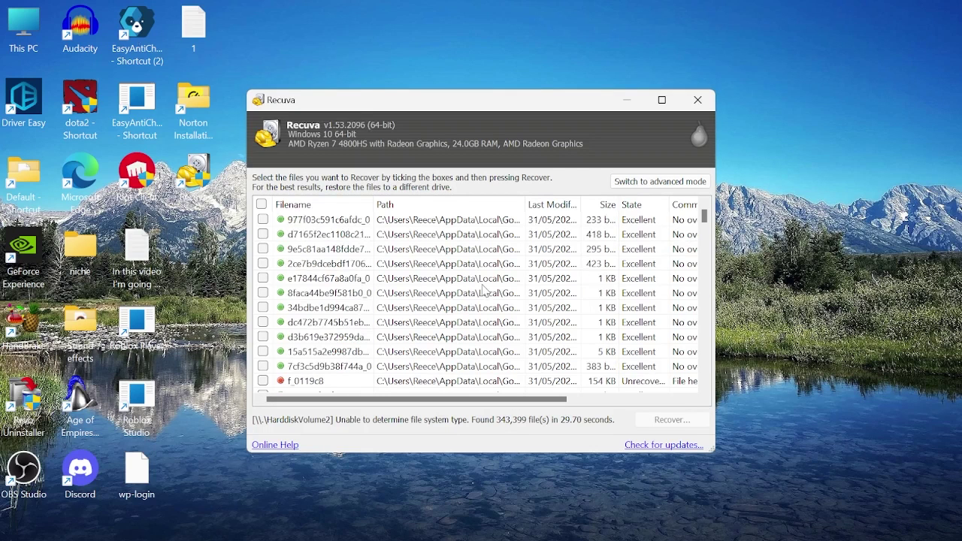
pyautogui.scroll(-8, 485, 292)
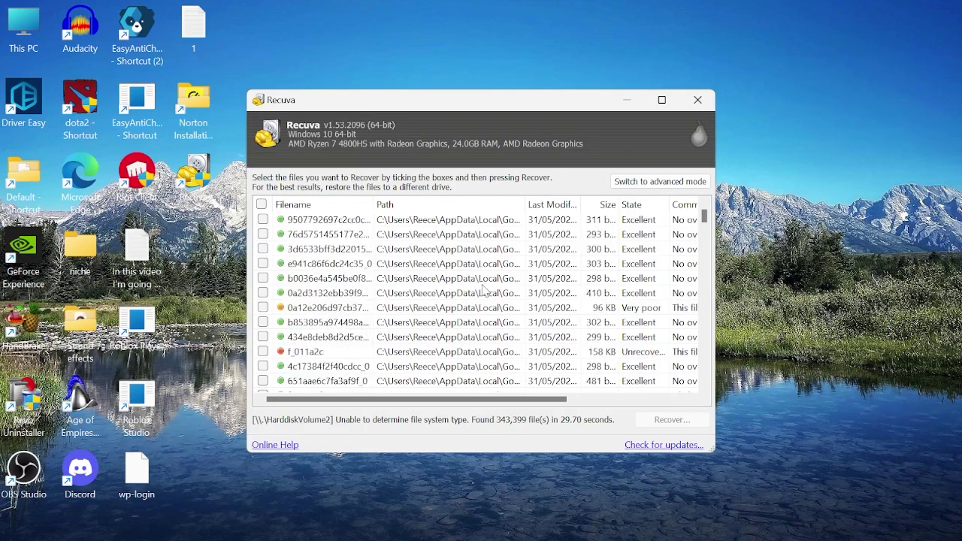
pyautogui.scroll(-5, 485, 292)
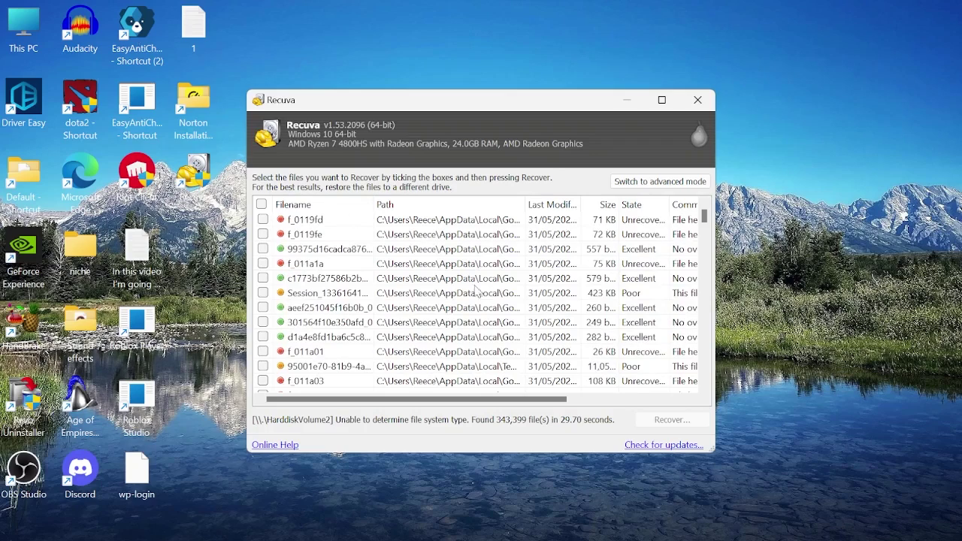